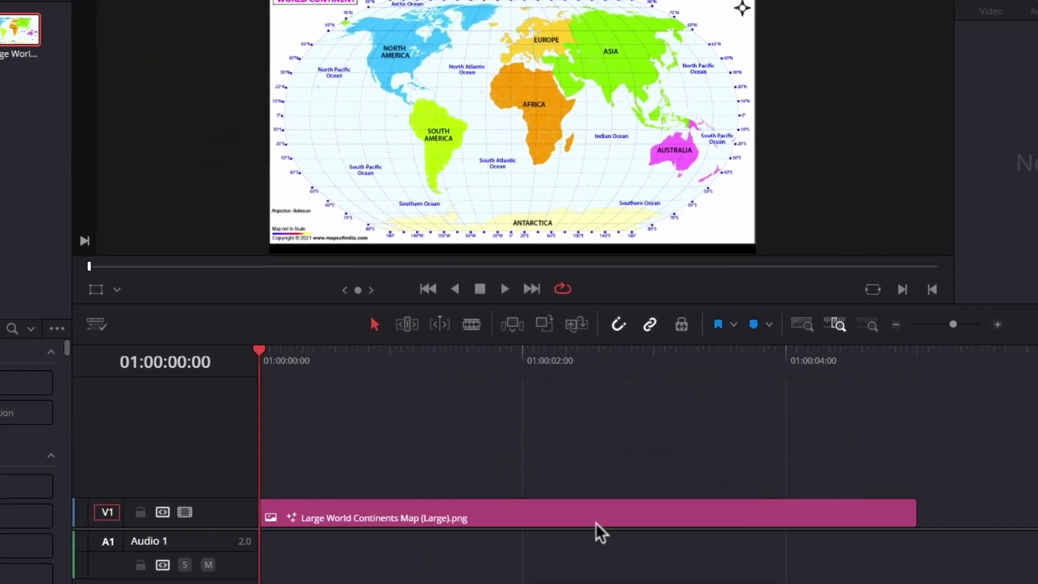
Step: Select the world continents map clip on the Edit page timeline
{"action": "left_click", "coordinate": [535, 520]}
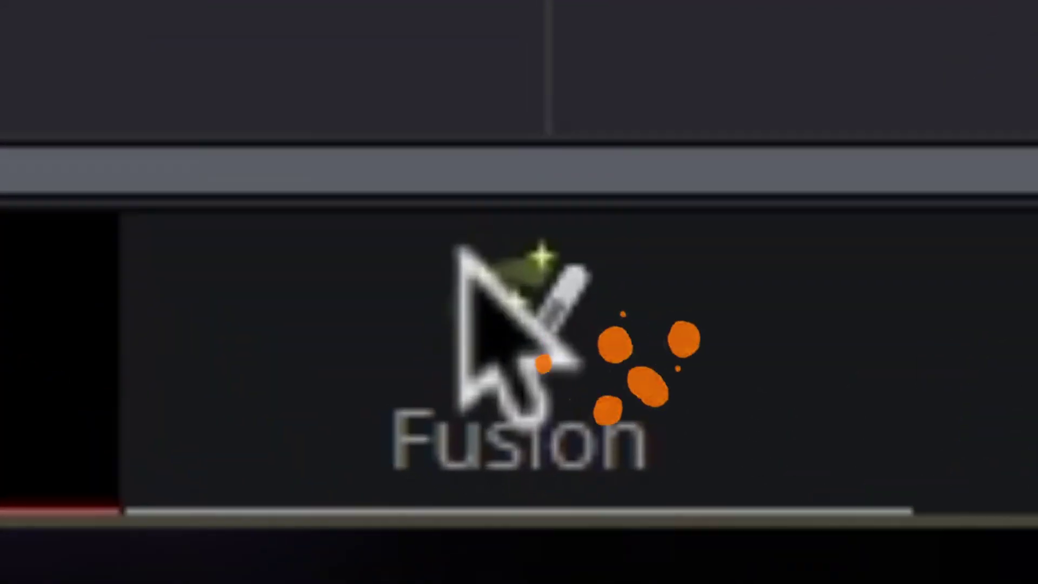
Step: Open the map clip in Fusion and add a Paint node after MediaIn1
{"action": "left_click", "coordinate": [458, 247]}
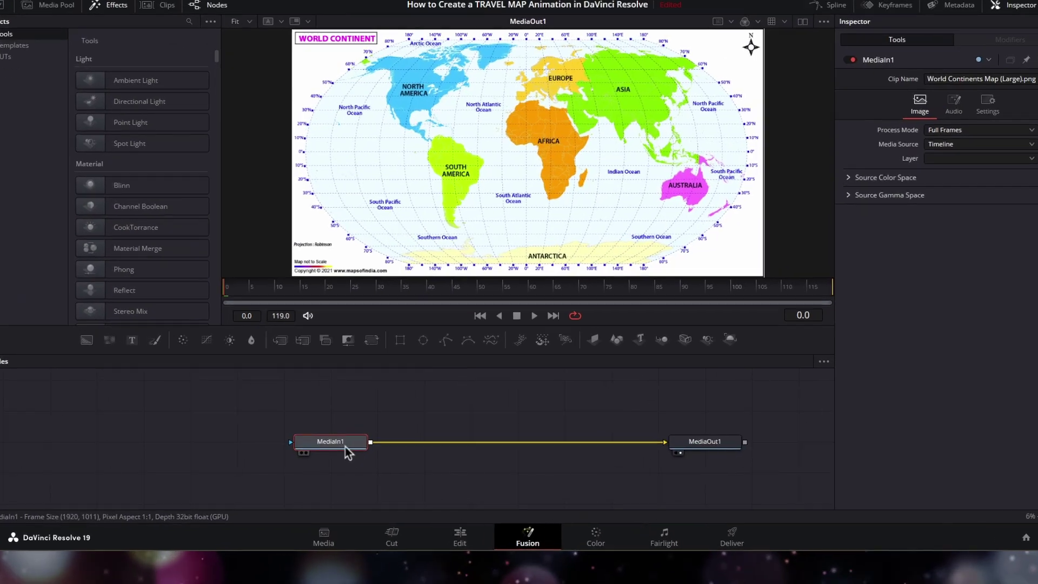
{"action": "left_click", "coordinate": [358, 449]}
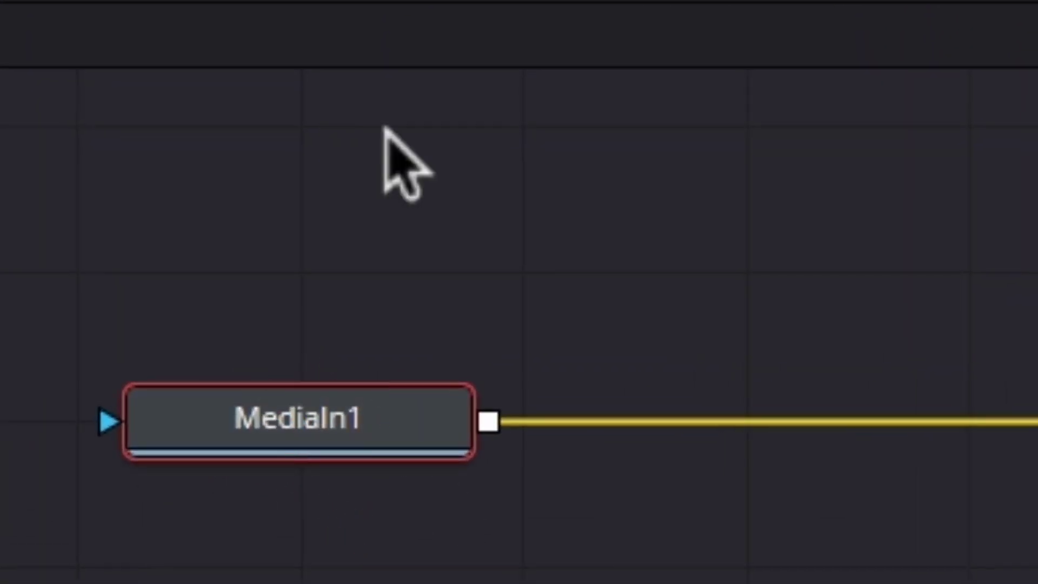
{"action": "key", "text": "shift+space"}
{"action": "type", "text": "Paint"}
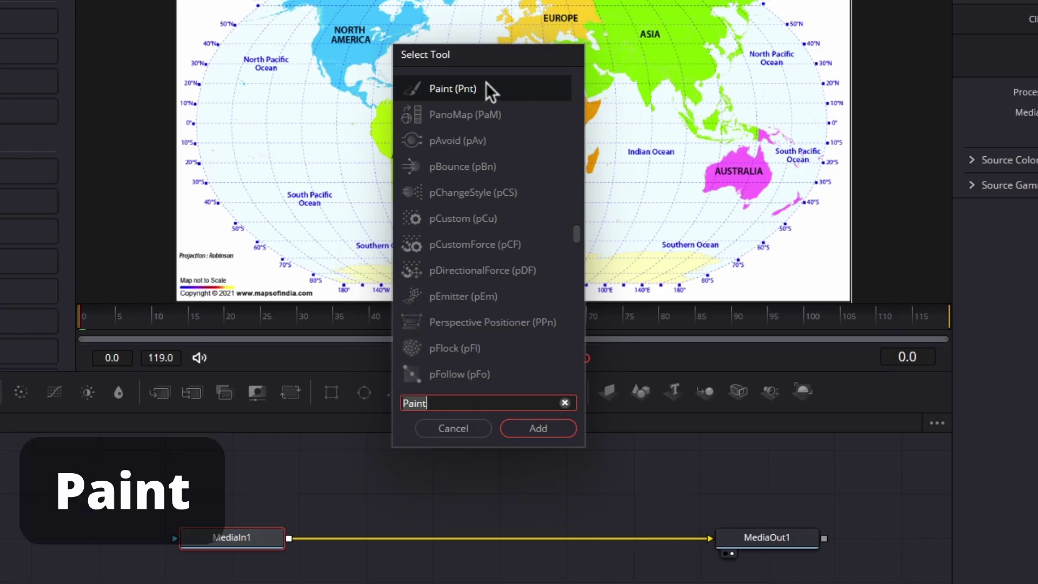
{"action": "left_click", "coordinate": [539, 428]}
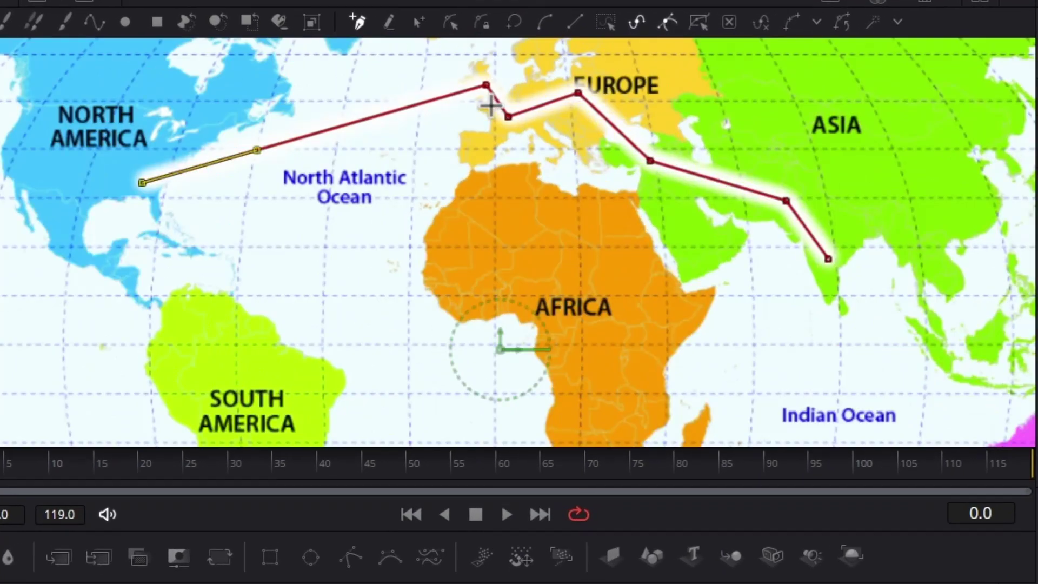
Step: Pull bezier handles from the Europe and Middle East route corners into smooth curves
{"action": "mouse_move", "coordinate": [507, 117]}
{"action": "left_mouse_down"}
{"action": "mouse_move", "coordinate": [536, 100]}
{"action": "mouse_move", "coordinate": [603, 122]}
{"action": "left_mouse_up"}
{"action": "left_click_drag", "start_coordinate": [485, 86], "coordinate": [362, 88]}
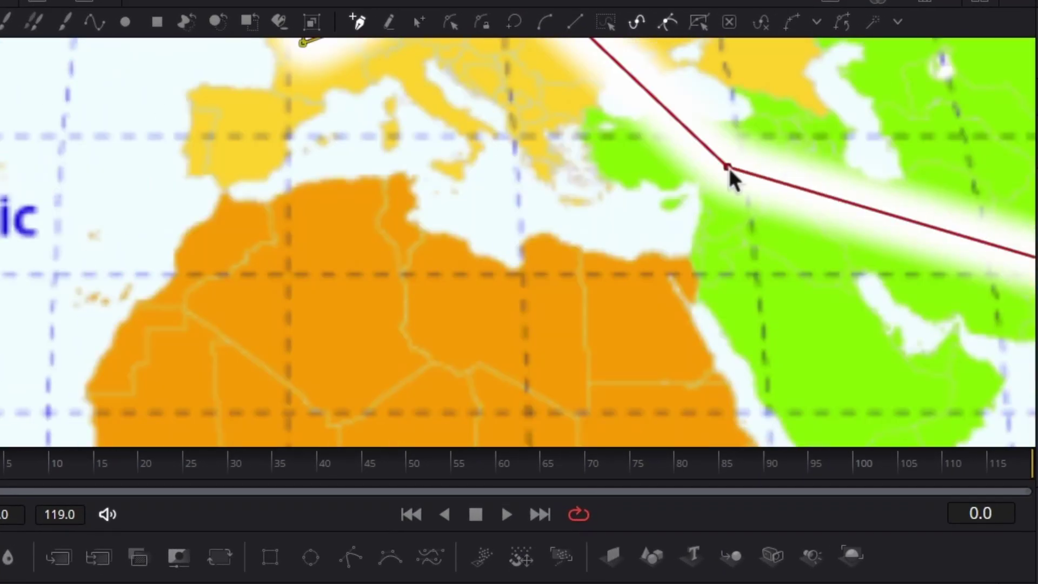
{"action": "left_click_drag", "start_coordinate": [727, 168], "coordinate": [597, 111]}
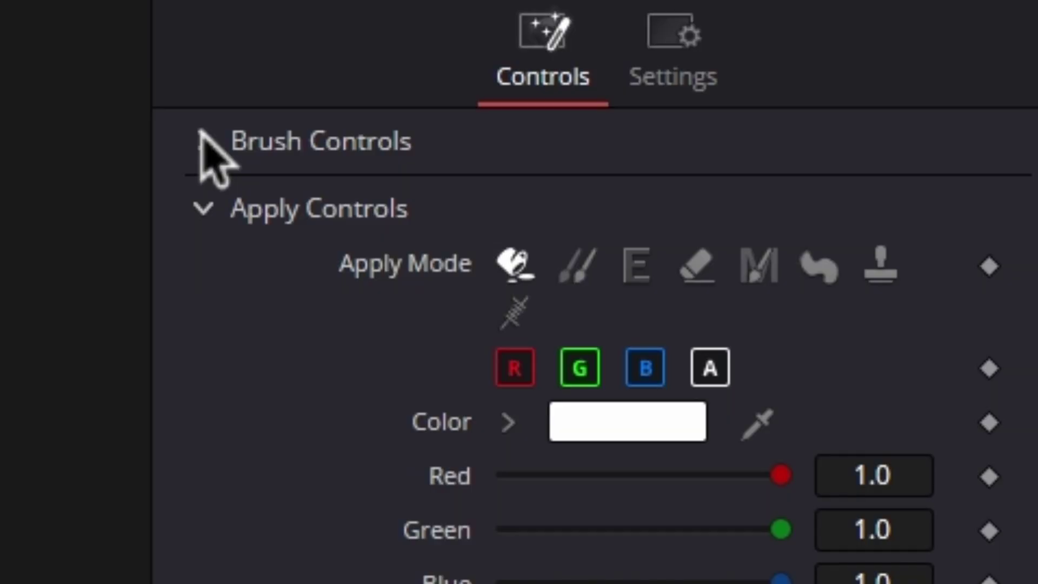
Step: Give the route a red brush, softness 0.001, size about 0.008, and raised spacing
{"action": "left_click", "coordinate": [205, 141]}
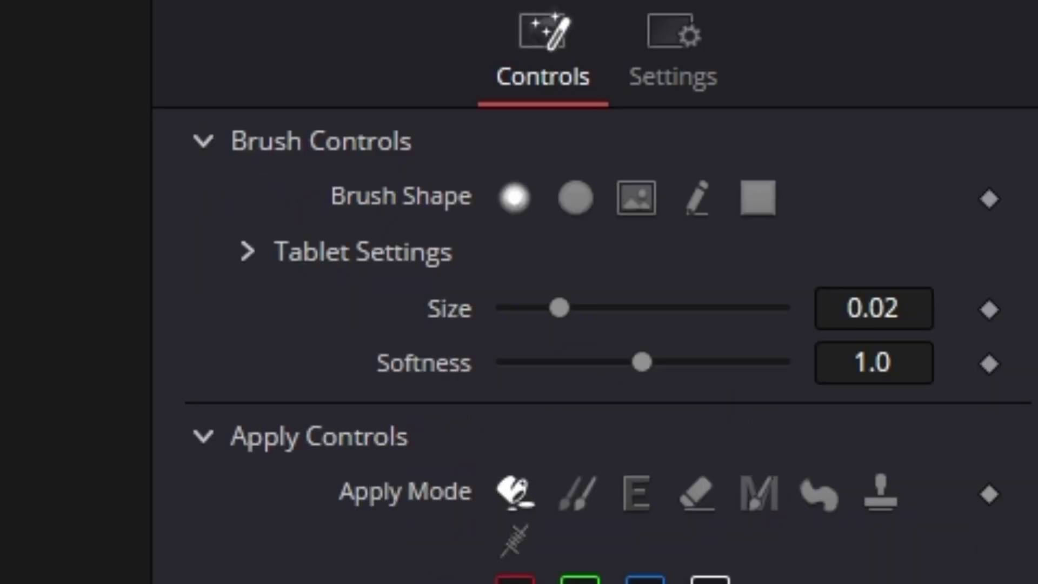
{"action": "left_click_drag", "start_coordinate": [827, 313], "coordinate": [860, 274]}
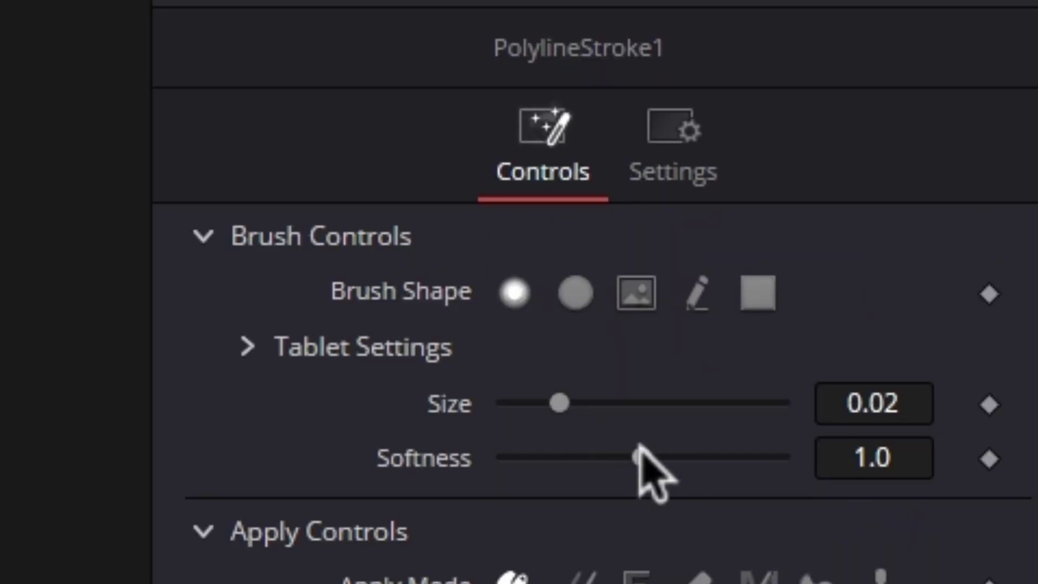
{"action": "left_click_drag", "start_coordinate": [645, 459], "coordinate": [496, 458]}
{"action": "left_click_drag", "start_coordinate": [559, 401], "coordinate": [526, 403]}
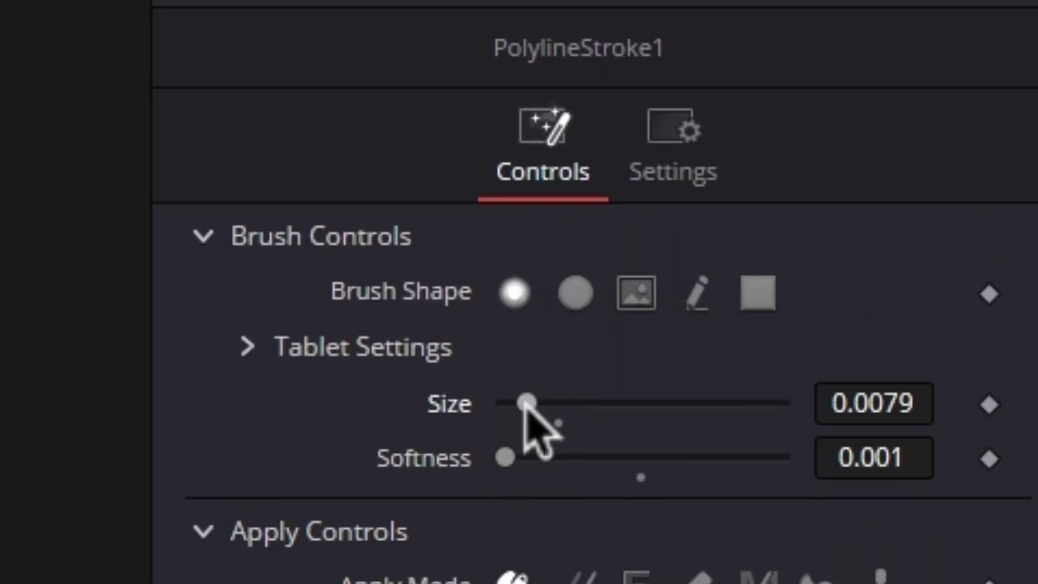
{"action": "scroll", "coordinate": [213, 302], "scroll_direction": "down", "scroll_amount": 10}
{"action": "left_click", "coordinate": [203, 306]}
{"action": "scroll", "coordinate": [214, 347], "scroll_direction": "down", "scroll_amount": 2}
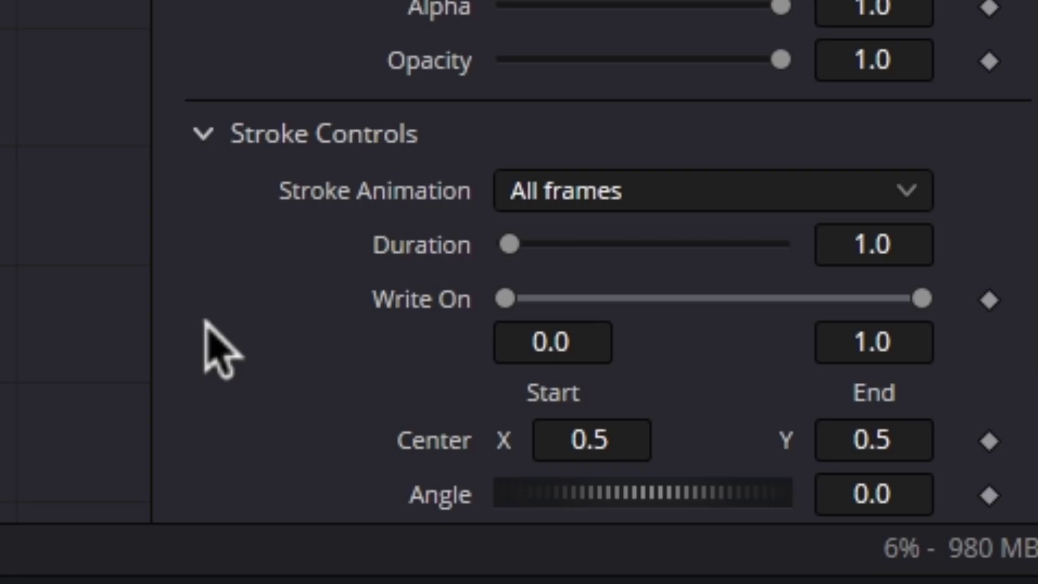
{"action": "scroll", "coordinate": [398, 365], "scroll_direction": "down", "scroll_amount": 3}
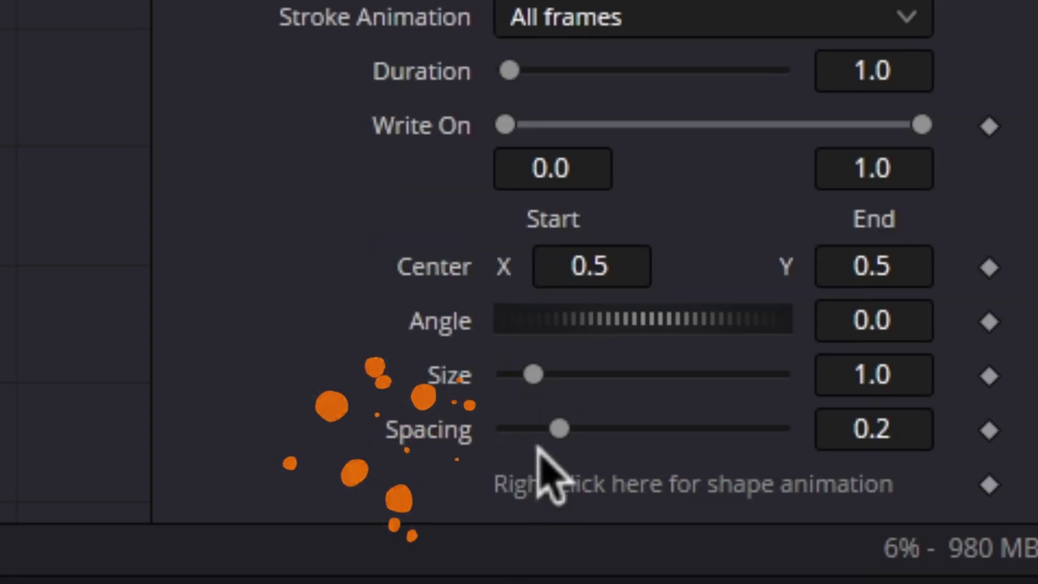
{"action": "left_click_drag", "start_coordinate": [559, 429], "coordinate": [640, 427]}
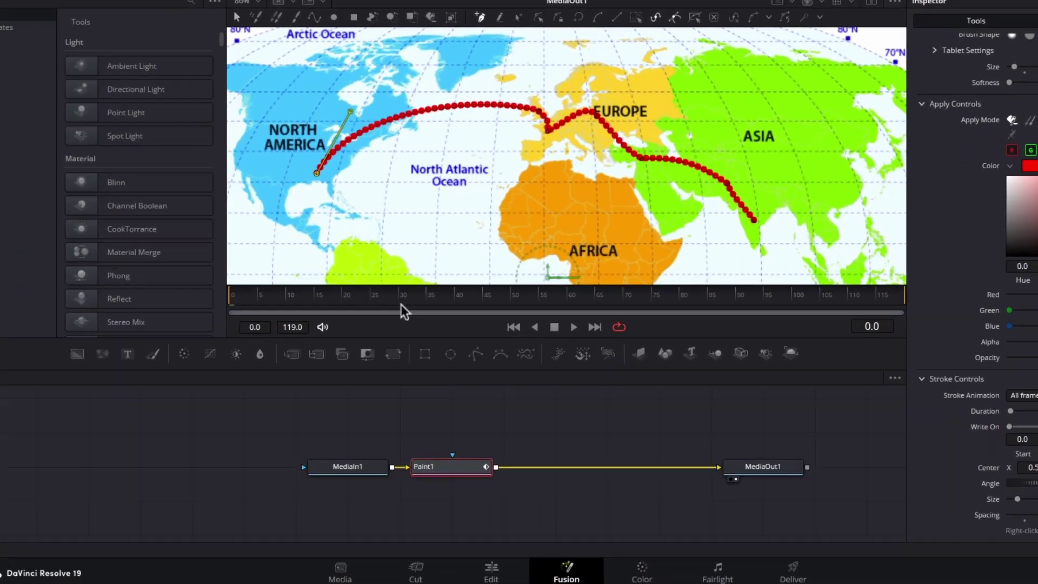
Step: Keyframe Write On at the first frame with the route fully hidden
{"action": "left_click", "coordinate": [231, 306]}
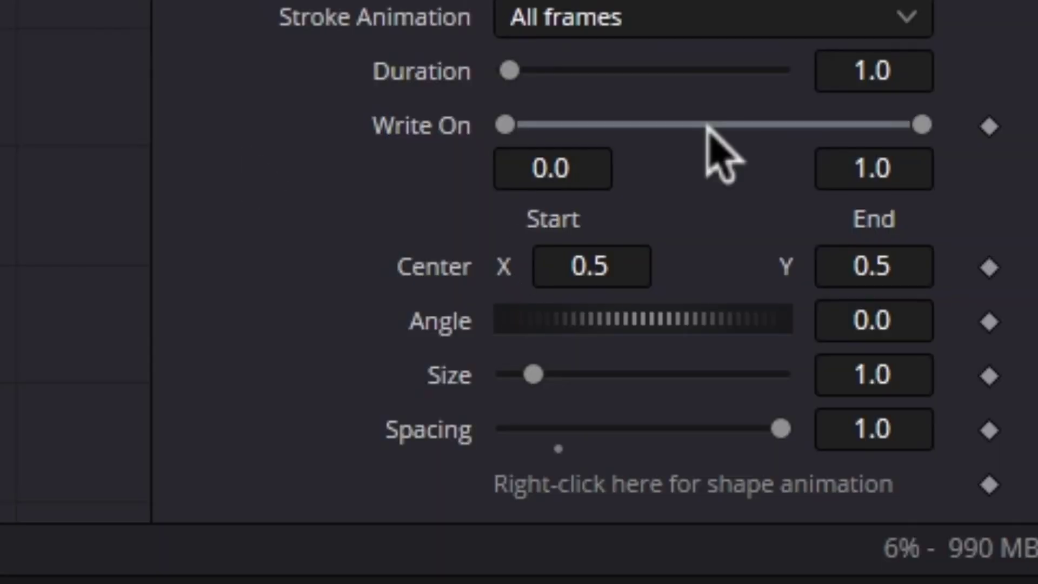
{"action": "left_click", "coordinate": [990, 126]}
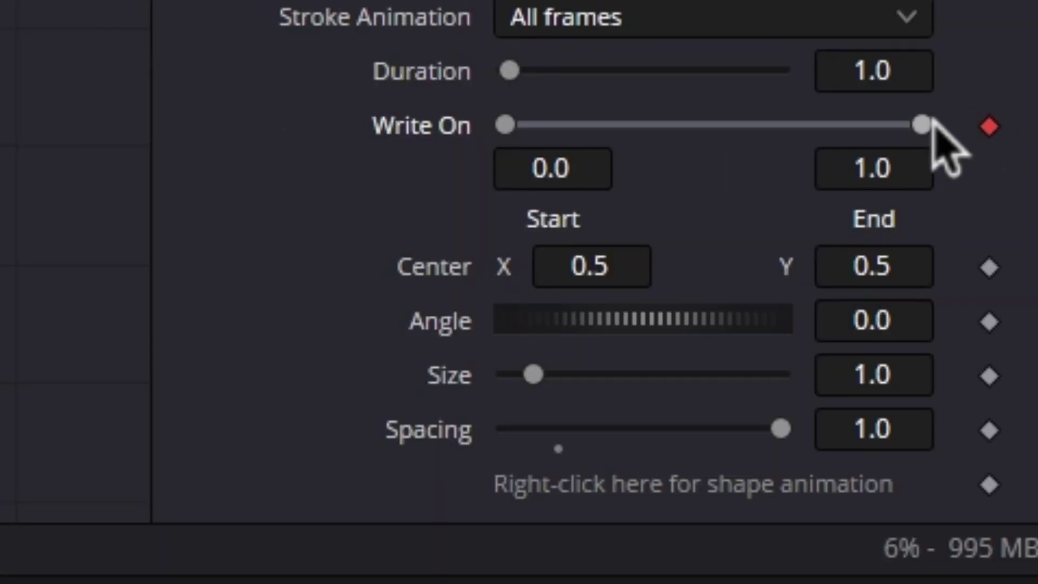
{"action": "left_click_drag", "start_coordinate": [922, 124], "coordinate": [371, 138]}
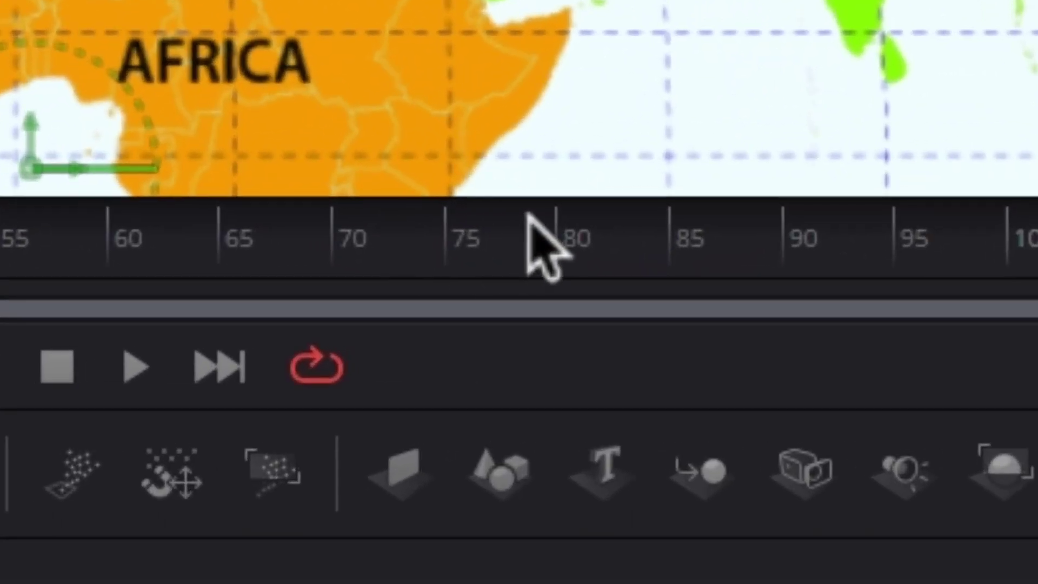
Step: Keyframe Write On End at 1.0 on frame 80 so the route is fully drawn
{"action": "left_click", "coordinate": [552, 237]}
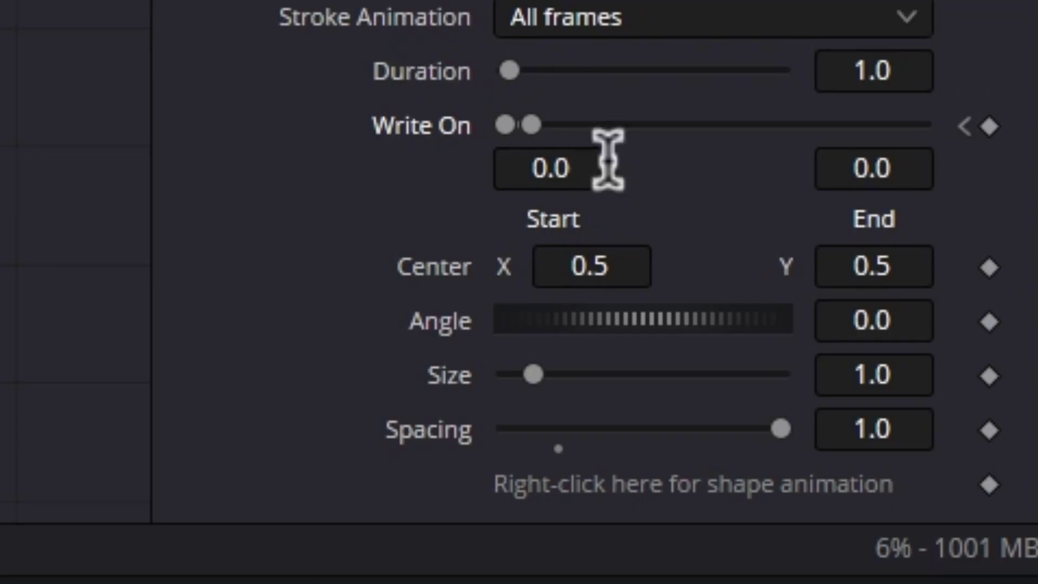
{"action": "left_click", "coordinate": [990, 126]}
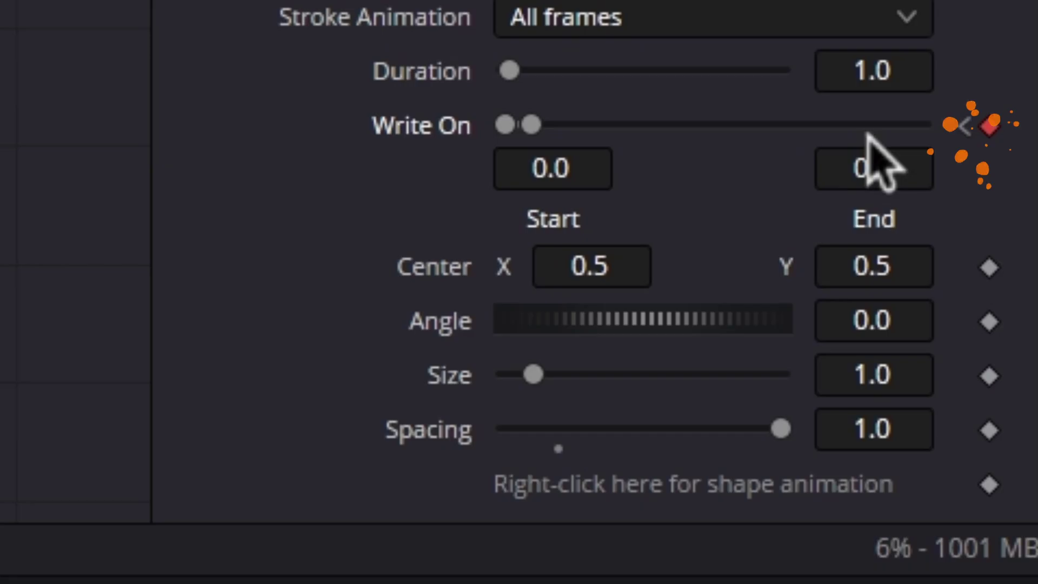
{"action": "mouse_move", "coordinate": [531, 125]}
{"action": "left_mouse_down"}
{"action": "mouse_move", "coordinate": [777, 144]}
{"action": "mouse_move", "coordinate": [925, 126]}
{"action": "left_mouse_up"}
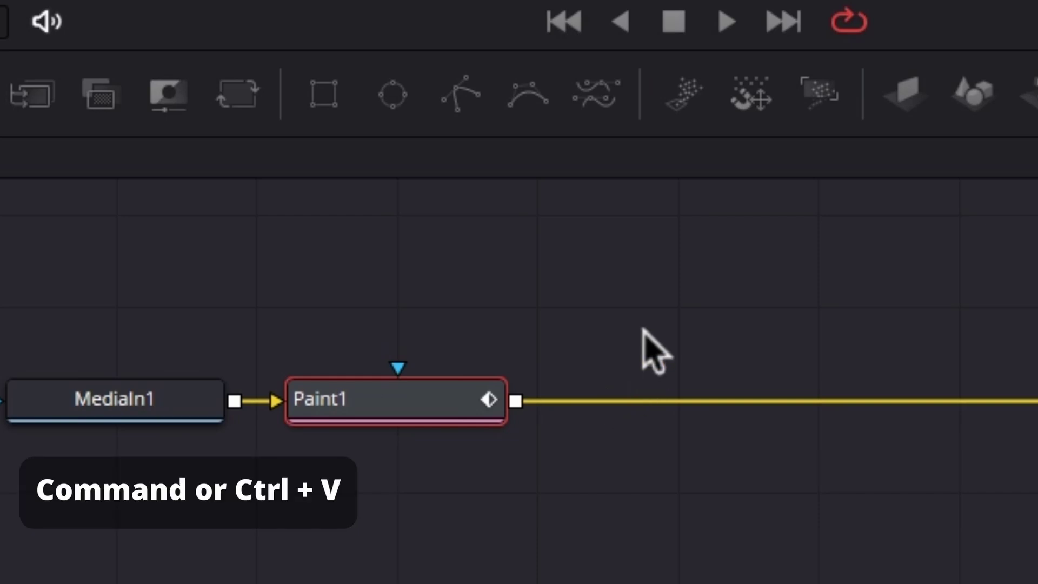
Step: Paste a copy of Paint1 and reinsert Paint1_1 into the chain after Paint1
{"action": "key", "text": "ctrl+v"}
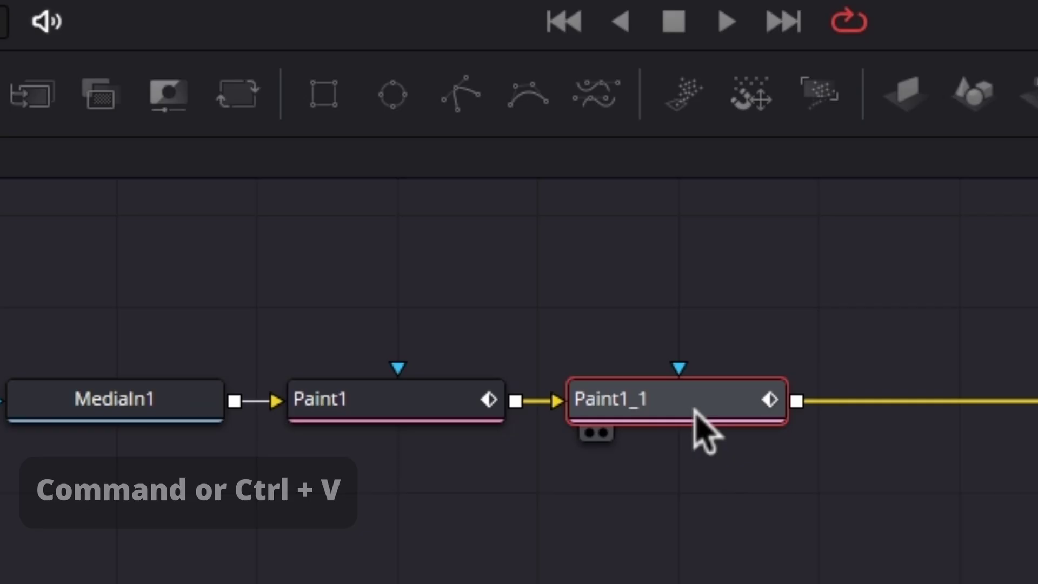
{"action": "left_click_drag", "start_coordinate": [673, 400], "coordinate": [807, 307]}
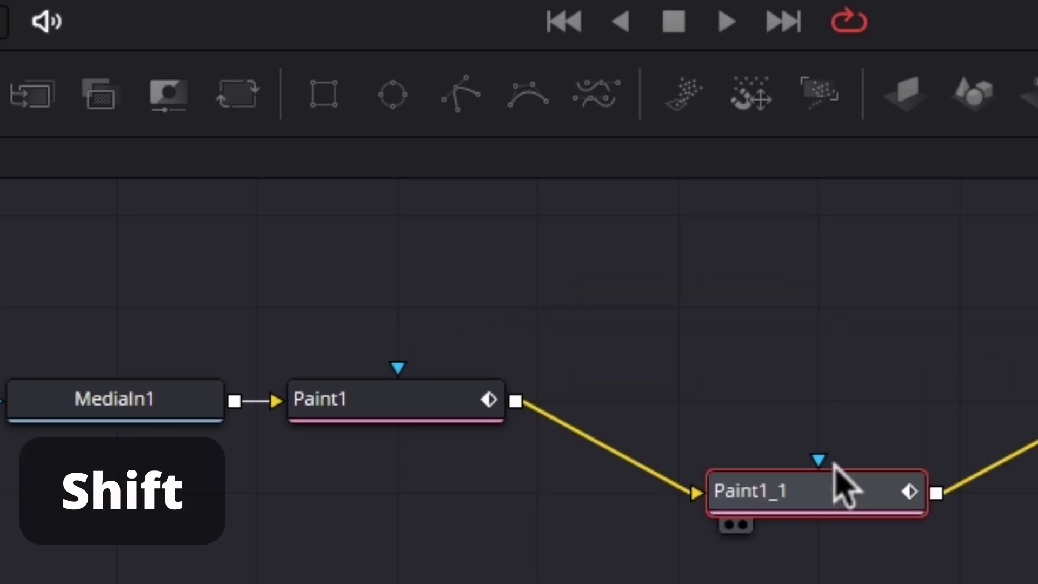
{"action": "left_click_drag", "start_coordinate": [820, 382], "coordinate": [827, 414]}
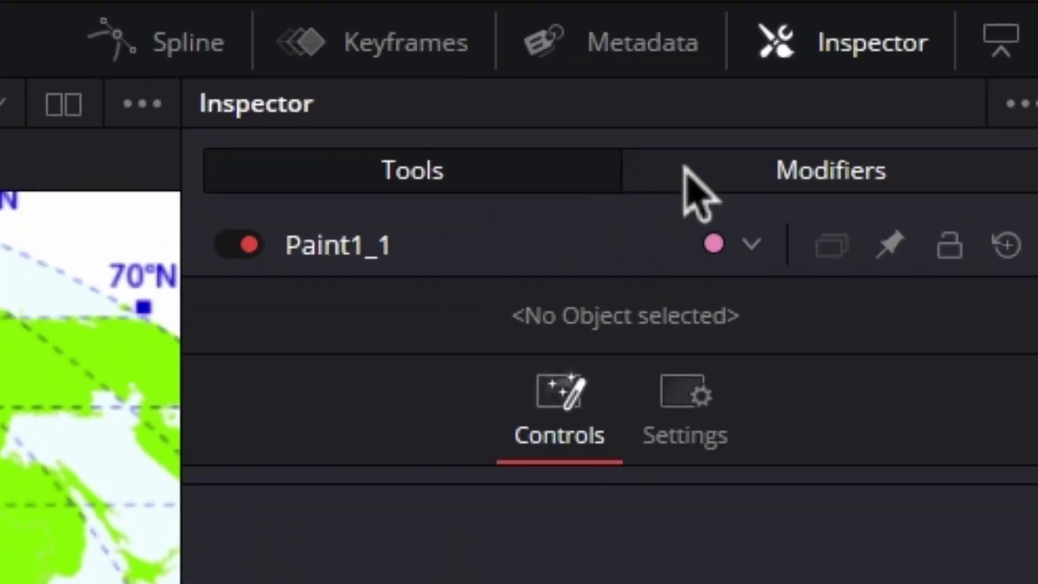
Step: Change the copied stroke's colour from red to blue
{"action": "left_click", "coordinate": [608, 201]}
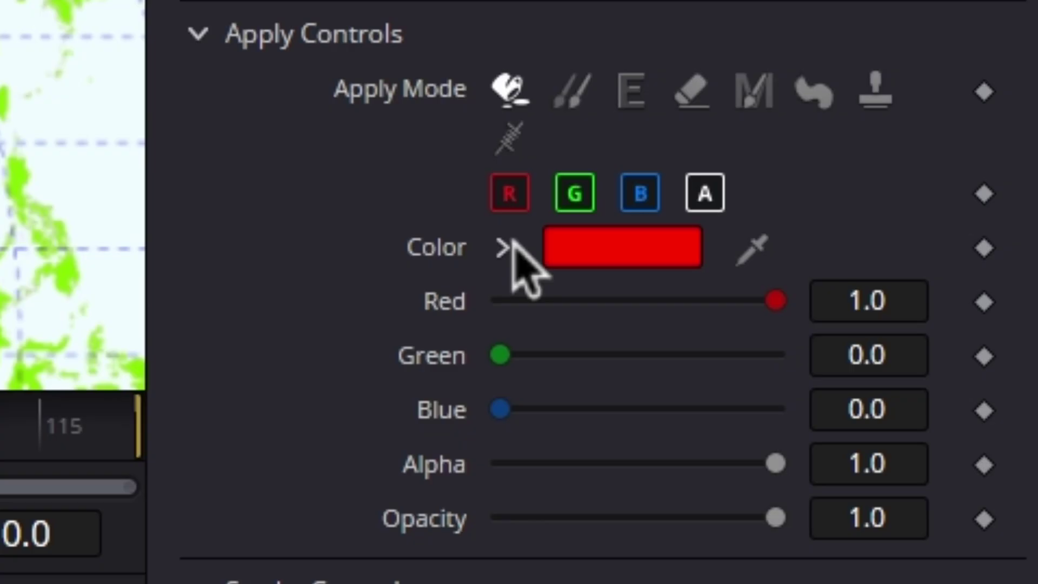
{"action": "left_click", "coordinate": [503, 247]}
{"action": "left_click", "coordinate": [878, 480]}
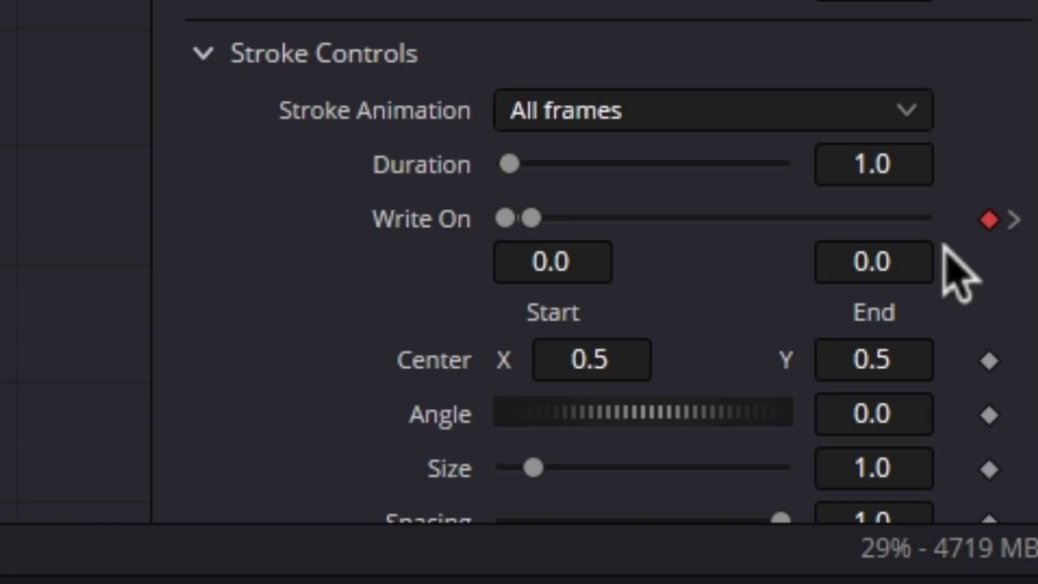
{"action": "scroll", "coordinate": [718, 308], "scroll_direction": "down", "scroll_amount": 2}
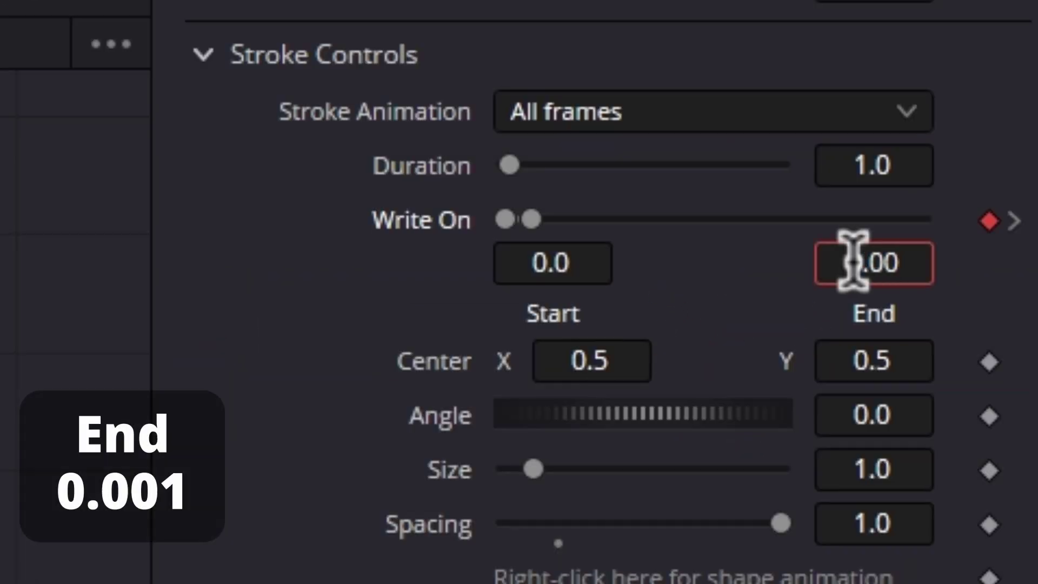
Step: Set Write On End to 0.001 and Spacing to 0, then edit Write On Start
{"action": "key", "text": "Return"}
{"action": "scroll", "coordinate": [317, 300], "scroll_direction": "down", "scroll_amount": 1}
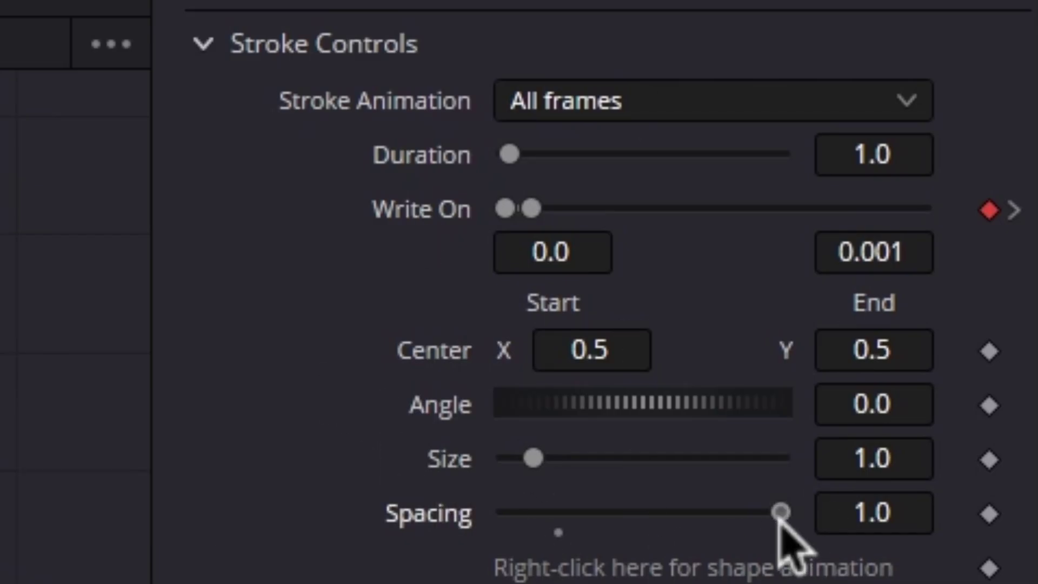
{"action": "left_click_drag", "start_coordinate": [781, 513], "coordinate": [381, 513]}
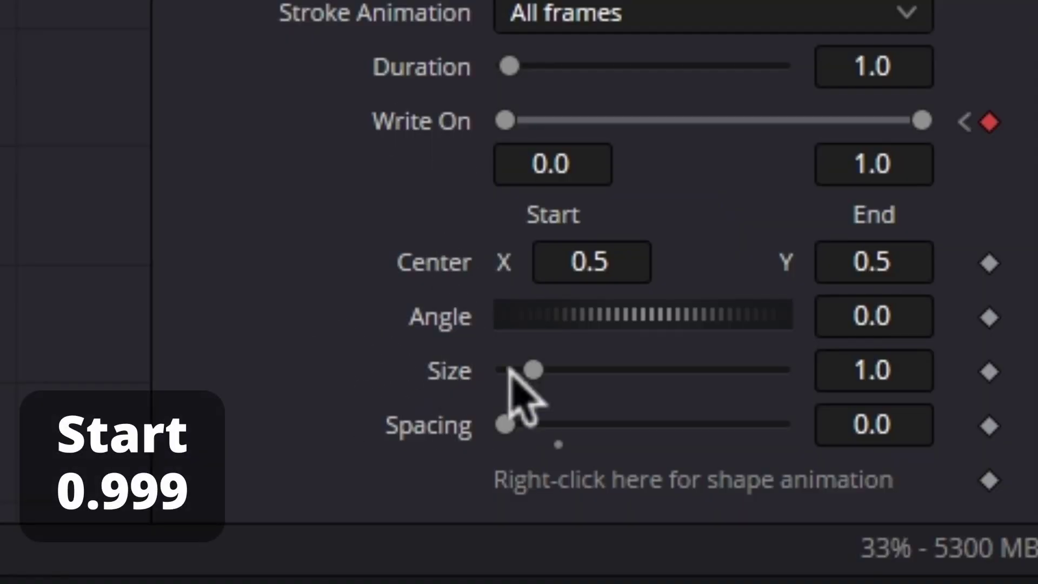
{"action": "left_click", "coordinate": [523, 163]}
{"action": "type", "text": "9"}
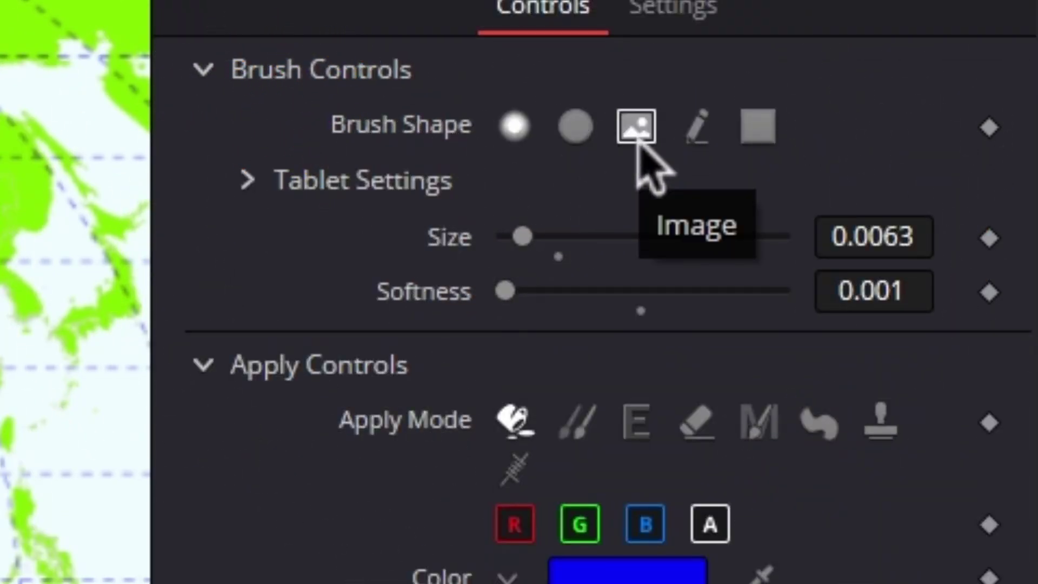
Step: Set the brush shape to Image with a Clip image source and browse for the file
{"action": "left_click", "coordinate": [637, 127]}
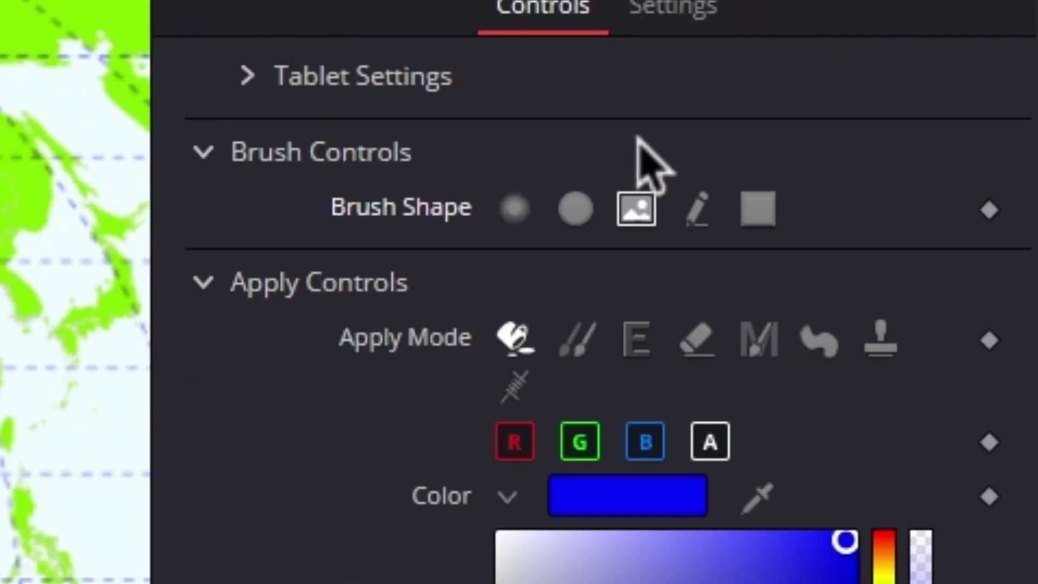
{"action": "left_click", "coordinate": [260, 88]}
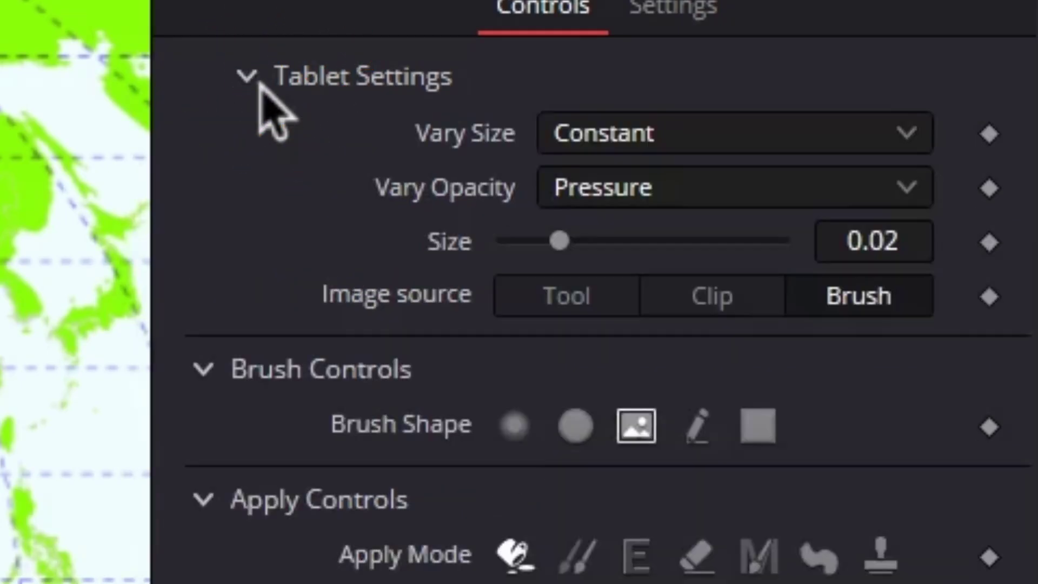
{"action": "left_click", "coordinate": [717, 313]}
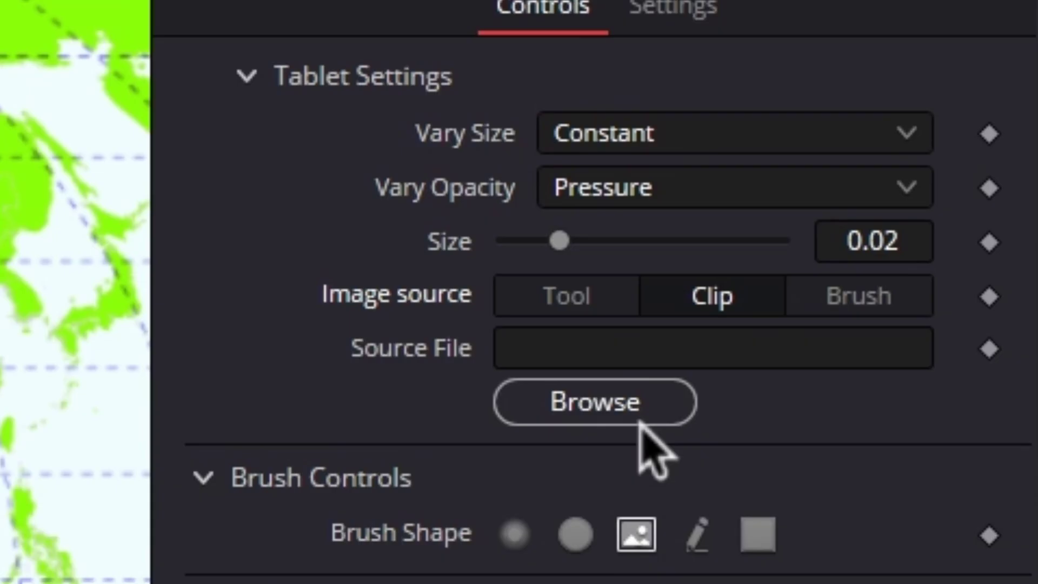
{"action": "left_click", "coordinate": [591, 406]}
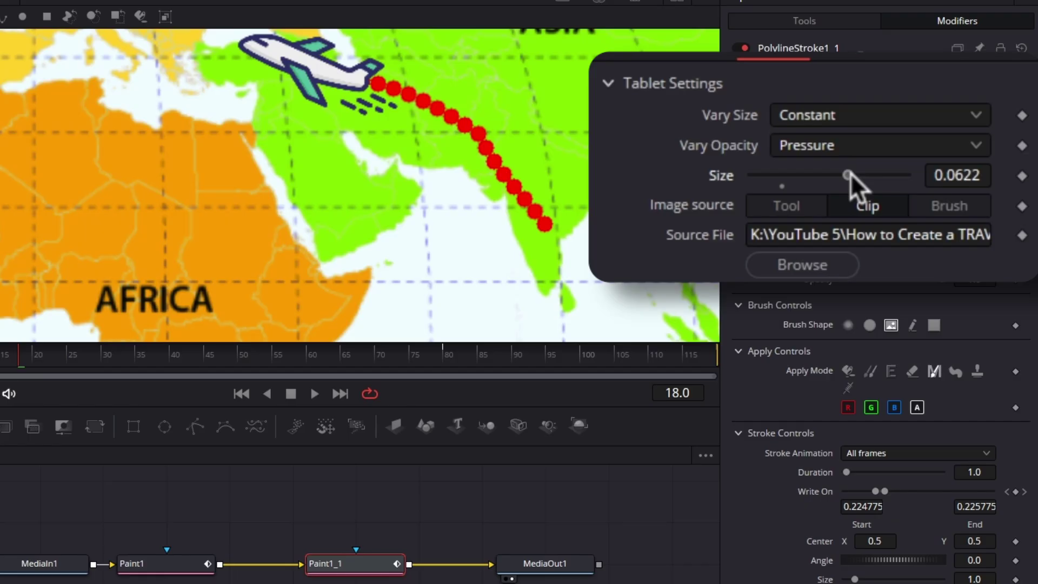
Step: Raise the brush Size to about 0.07 to enlarge the airplane image
{"action": "mouse_move", "coordinate": [850, 173]}
{"action": "left_mouse_down"}
{"action": "mouse_move", "coordinate": [839, 174]}
{"action": "mouse_move", "coordinate": [866, 173]}
{"action": "left_mouse_up"}
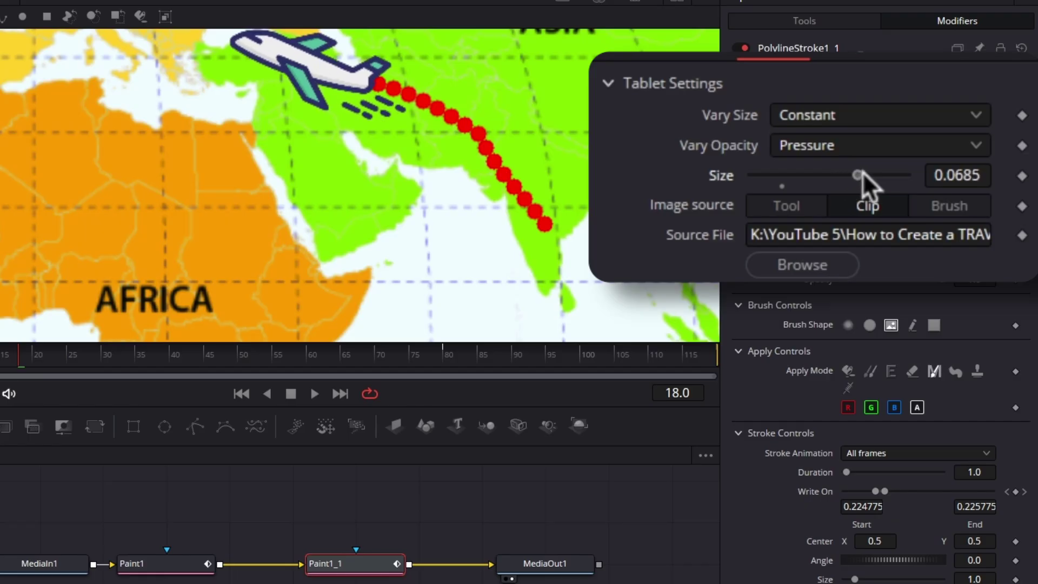